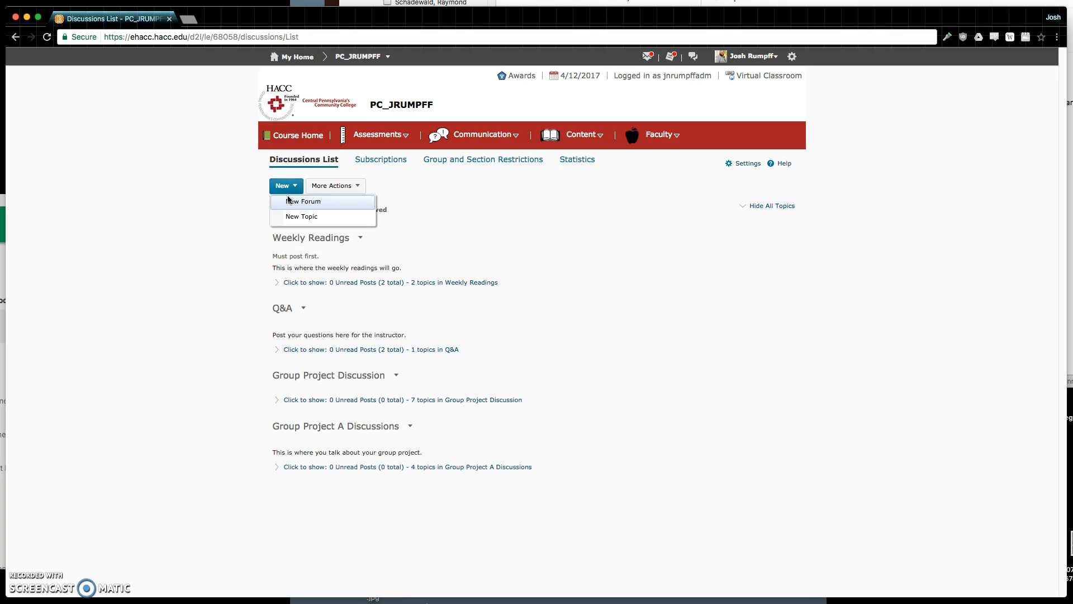
{"action": "left_click_drag", "start_coordinate": [281, 237], "coordinate": [325, 236]}
{"action": "left_click", "coordinate": [325, 236]}
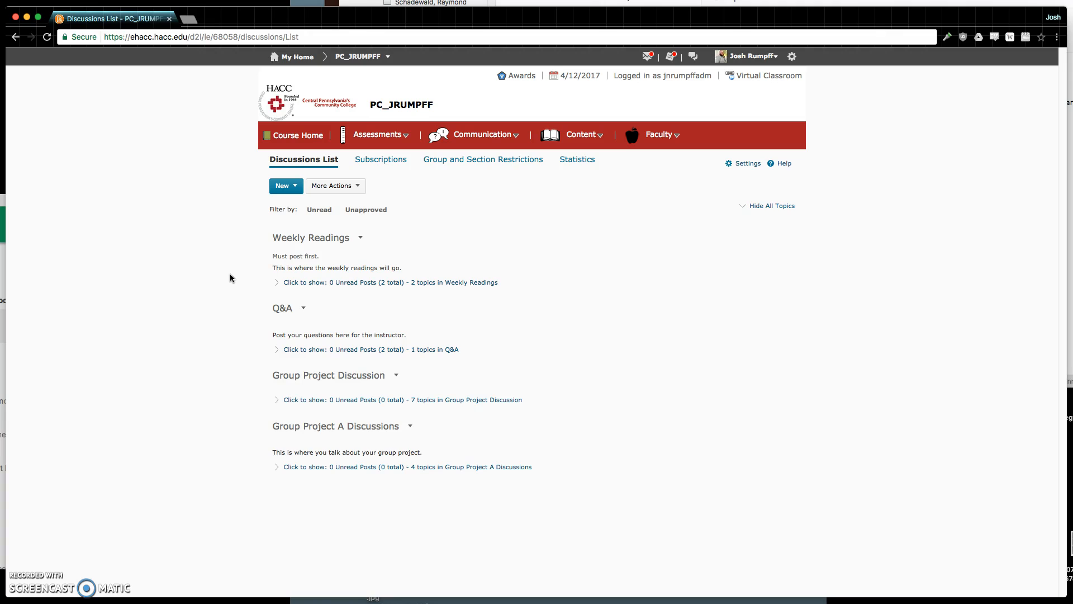
Start a new forum titled "Weekly Readings" with the description "This will be the forum for your weekly classroom readings."
{"action": "left_click", "coordinate": [283, 186]}
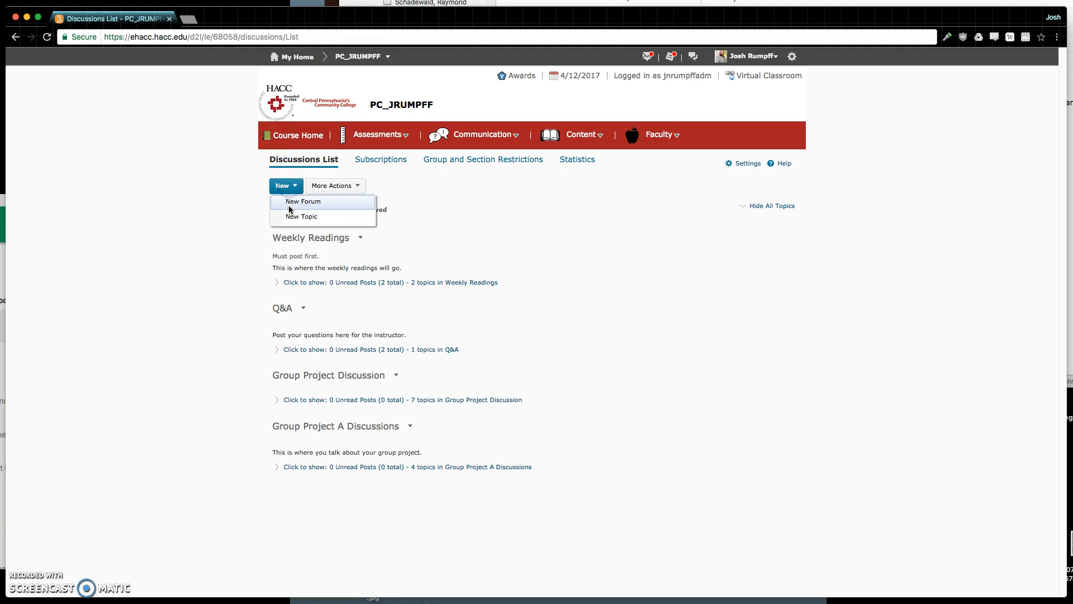
{"action": "left_click", "coordinate": [290, 207]}
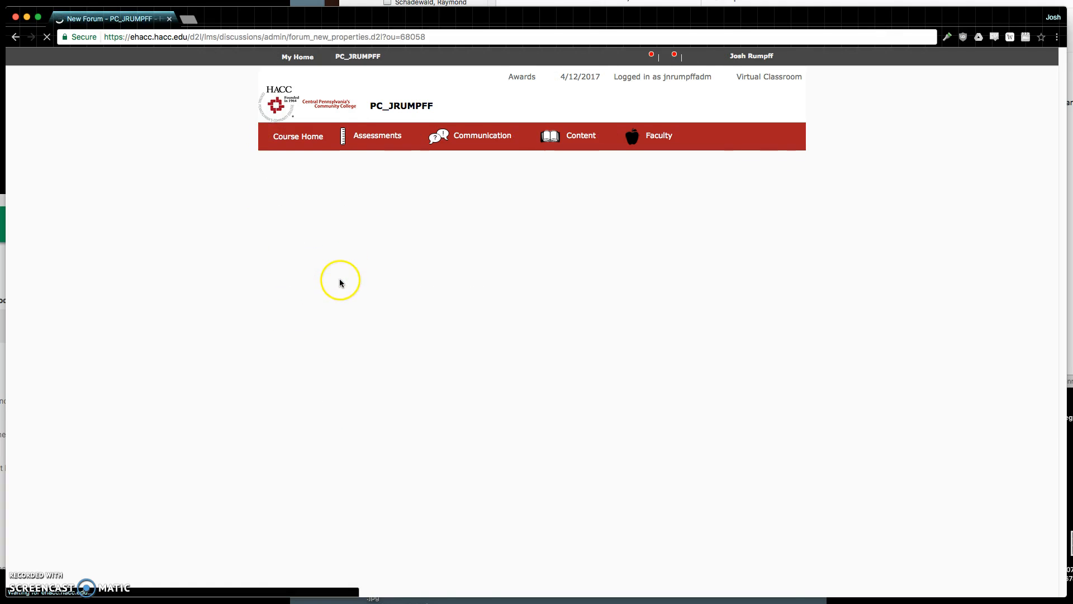
{"action": "left_click", "coordinate": [348, 239]}
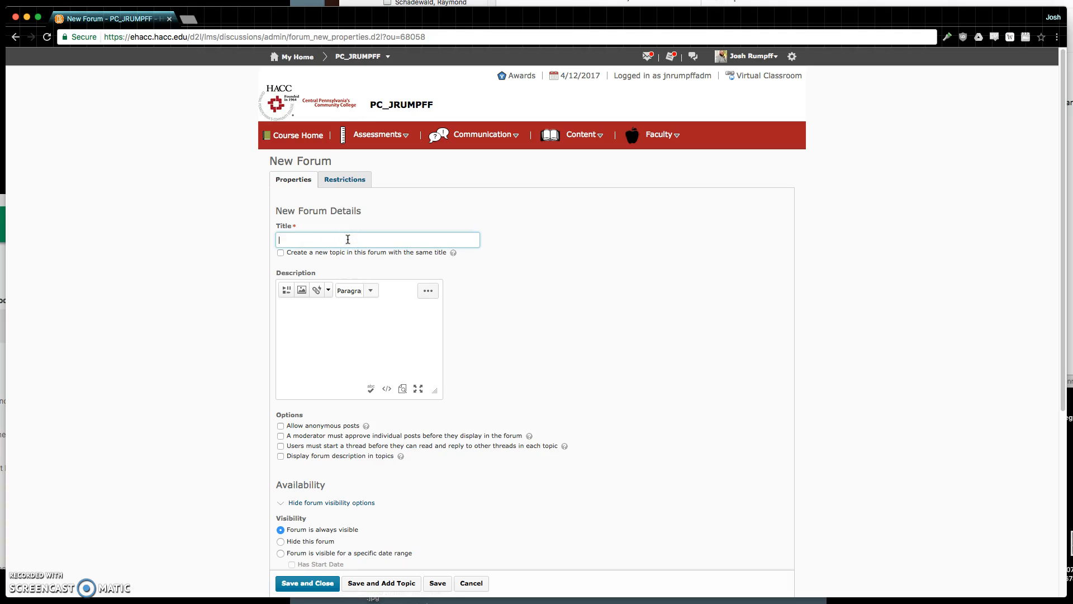
{"action": "type", "text": "Weekly Readings"}
{"action": "left_click", "coordinate": [327, 324]}
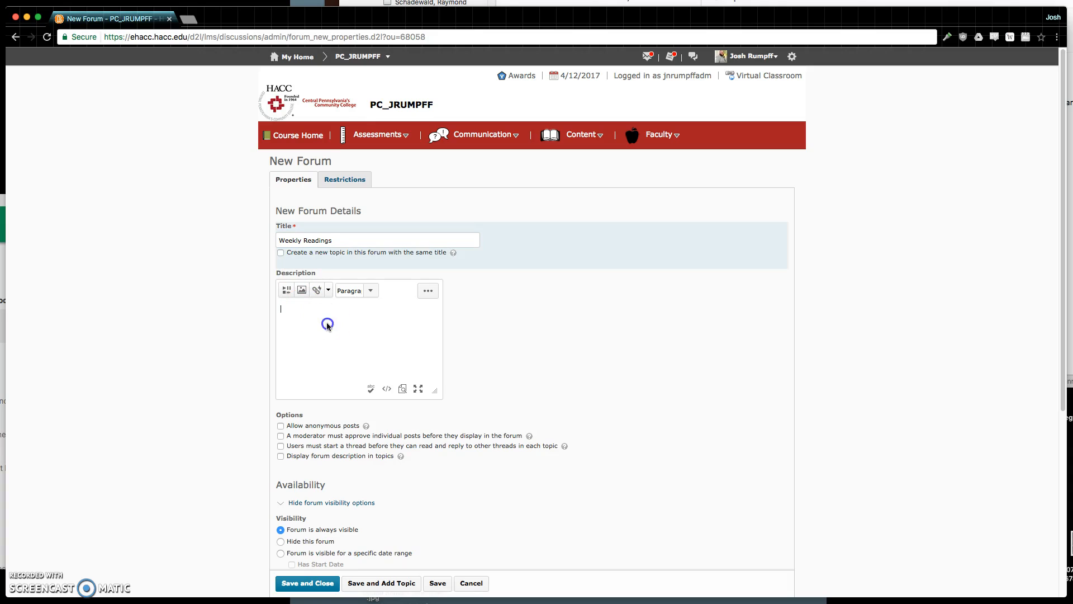
{"action": "type", "text": "This will be the forum for your weekly classroom readings."}
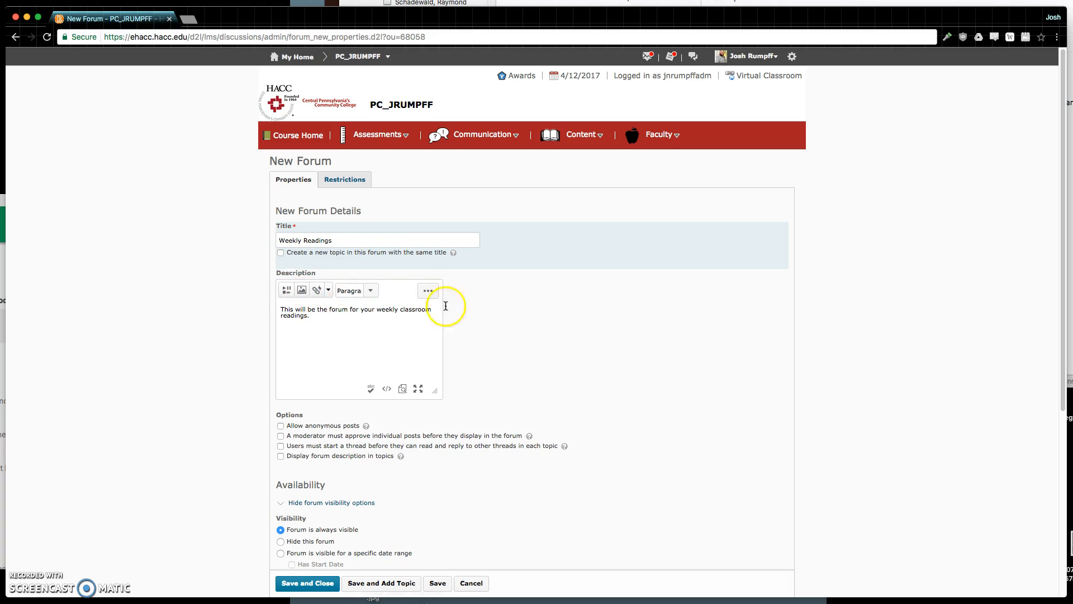
Require users to start a thread before reading and replying in each of the forum's topics, and save and close the forum
{"action": "scroll", "coordinate": [443, 304], "scroll_direction": "down", "scroll_amount": 2}
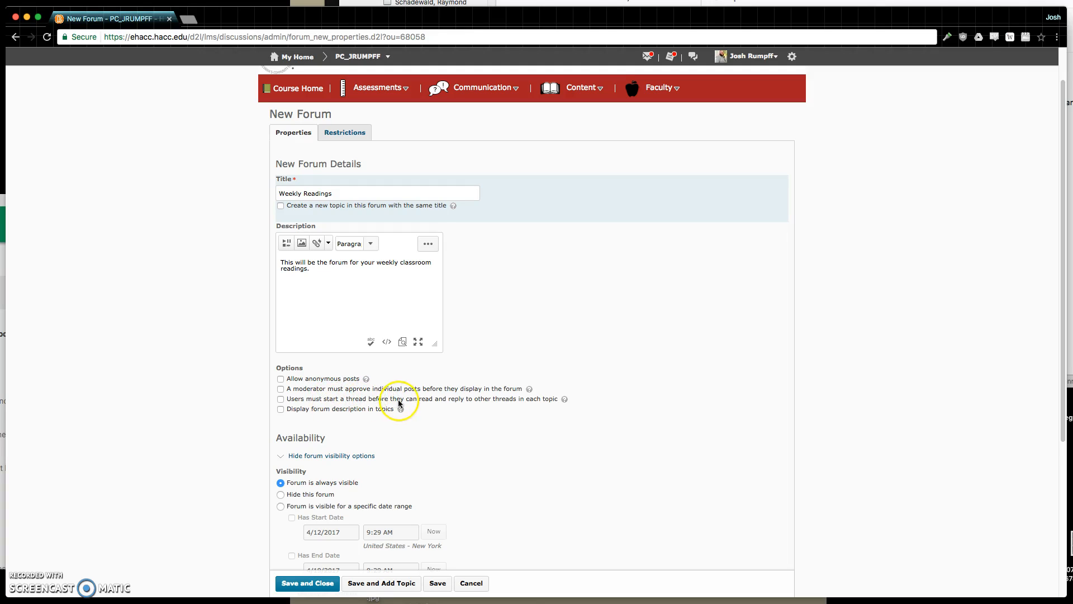
{"action": "left_click", "coordinate": [281, 399]}
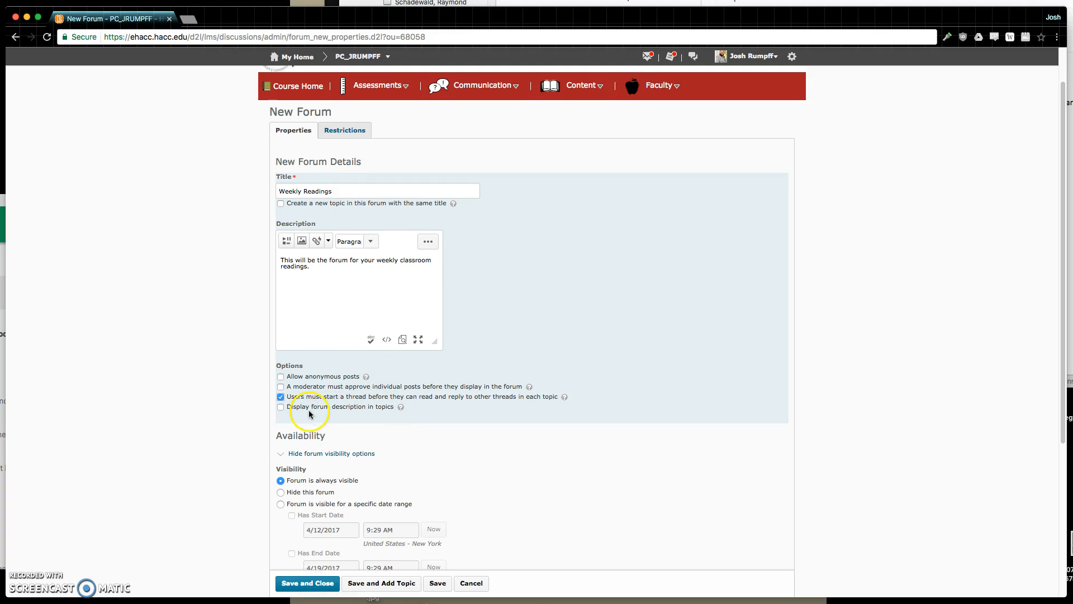
{"action": "scroll", "coordinate": [308, 410], "scroll_direction": "down", "scroll_amount": 1}
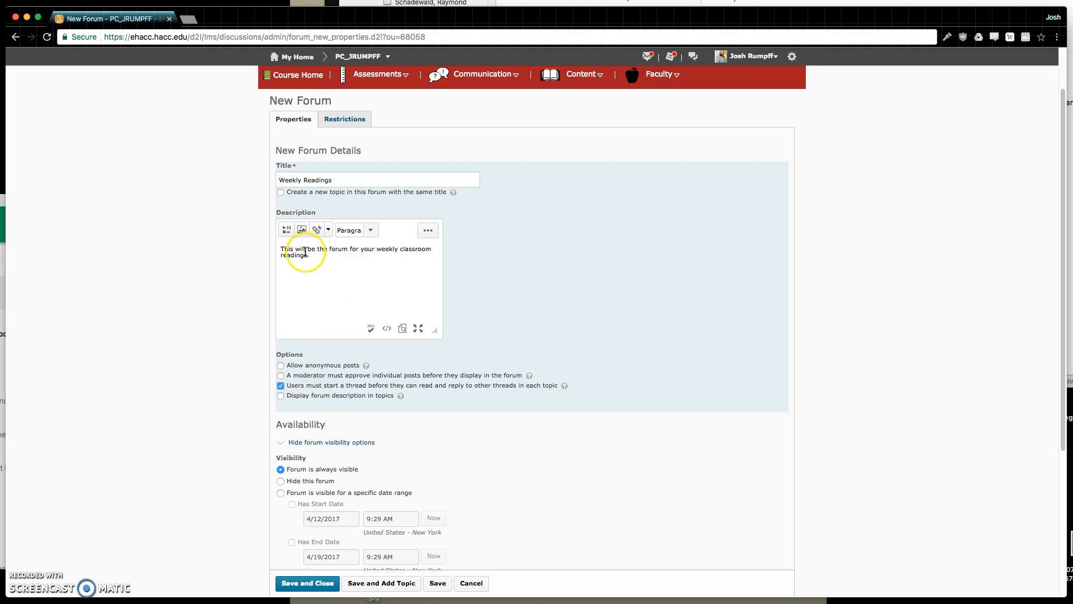
{"action": "scroll", "coordinate": [320, 278], "scroll_direction": "down", "scroll_amount": 5}
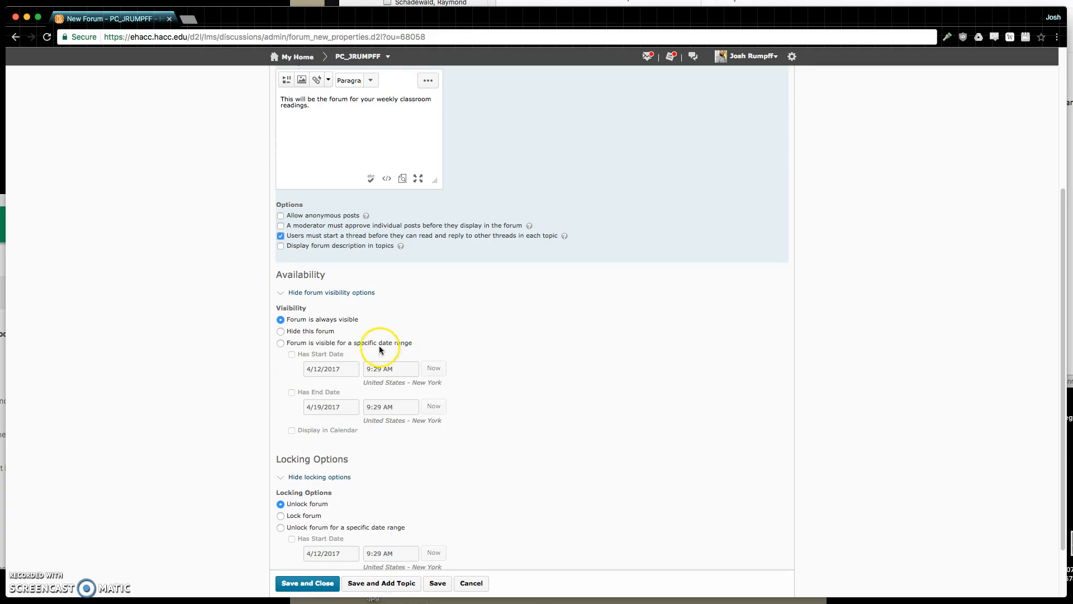
{"action": "scroll", "coordinate": [301, 366], "scroll_direction": "down", "scroll_amount": 2}
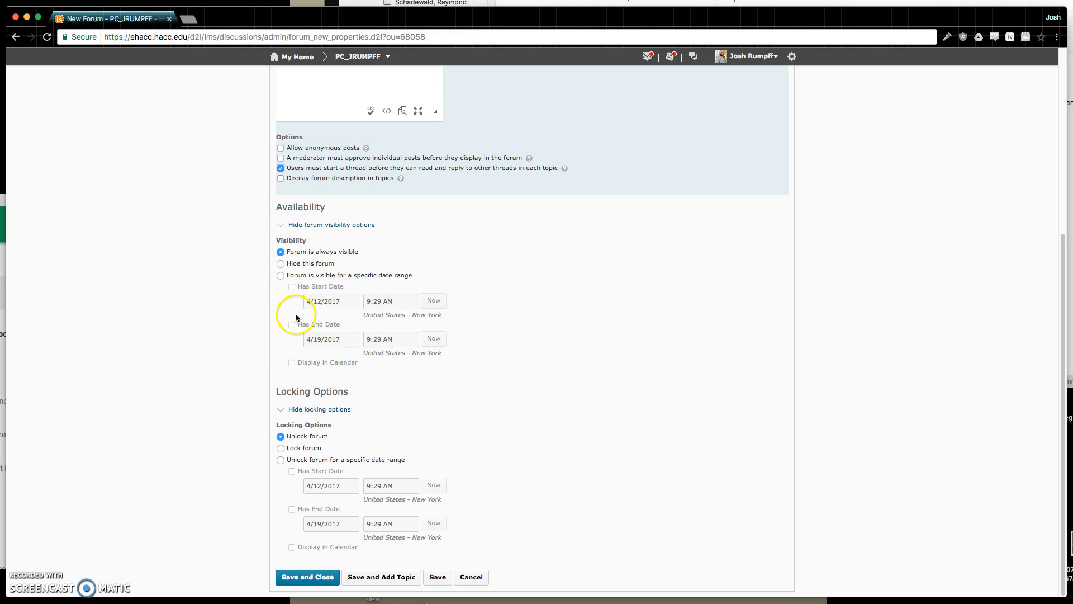
{"action": "scroll", "coordinate": [360, 405], "scroll_direction": "up", "scroll_amount": 5}
{"action": "scroll", "coordinate": [360, 407], "scroll_direction": "down", "scroll_amount": 5}
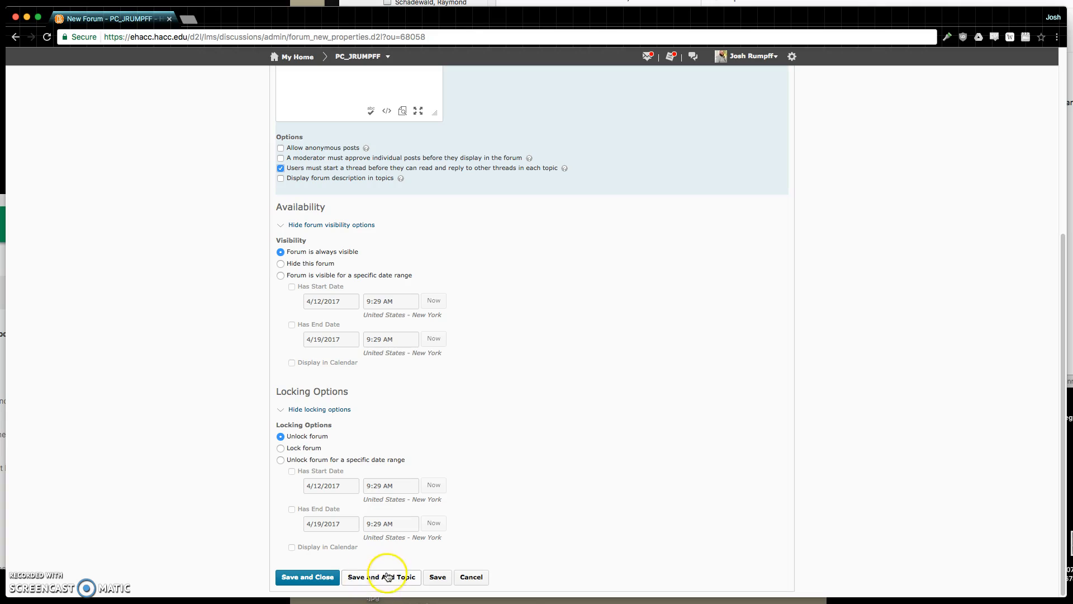
{"action": "left_click", "coordinate": [310, 578]}
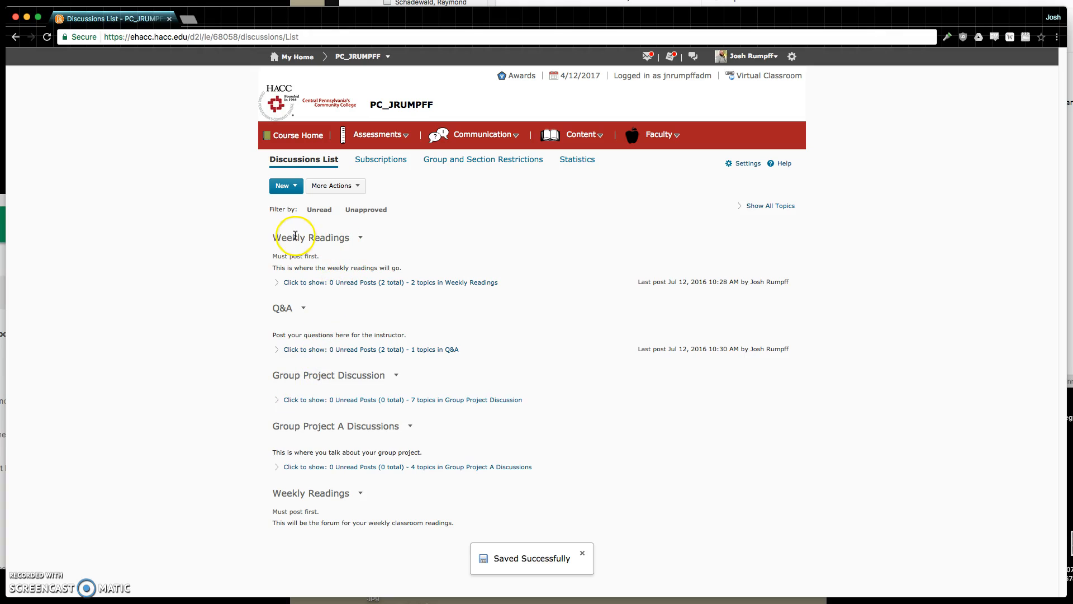
{"action": "left_click_drag", "start_coordinate": [292, 237], "coordinate": [316, 237]}
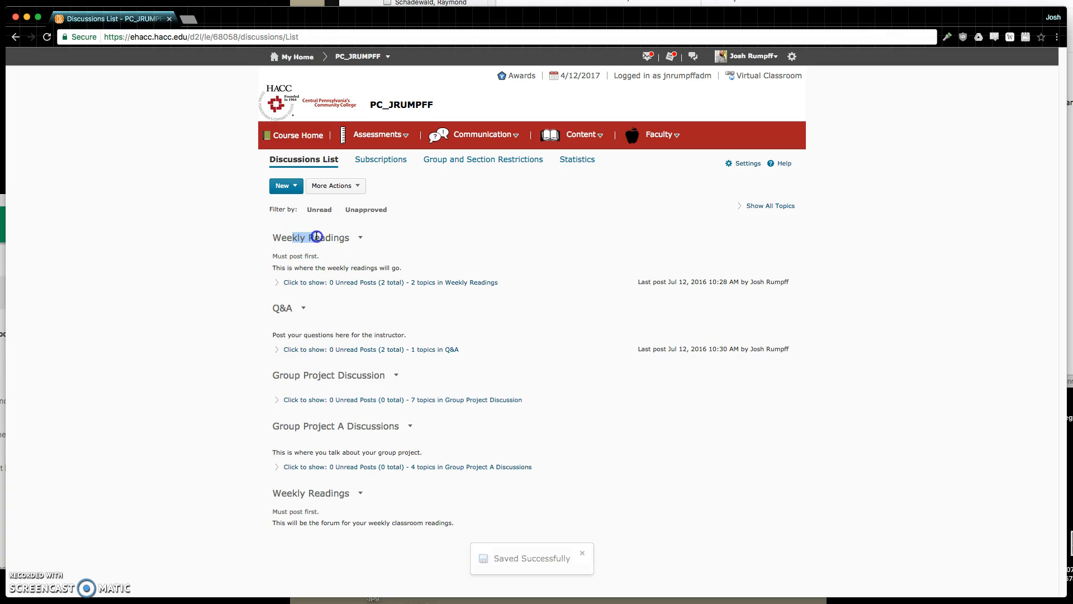
{"action": "left_click", "coordinate": [315, 502]}
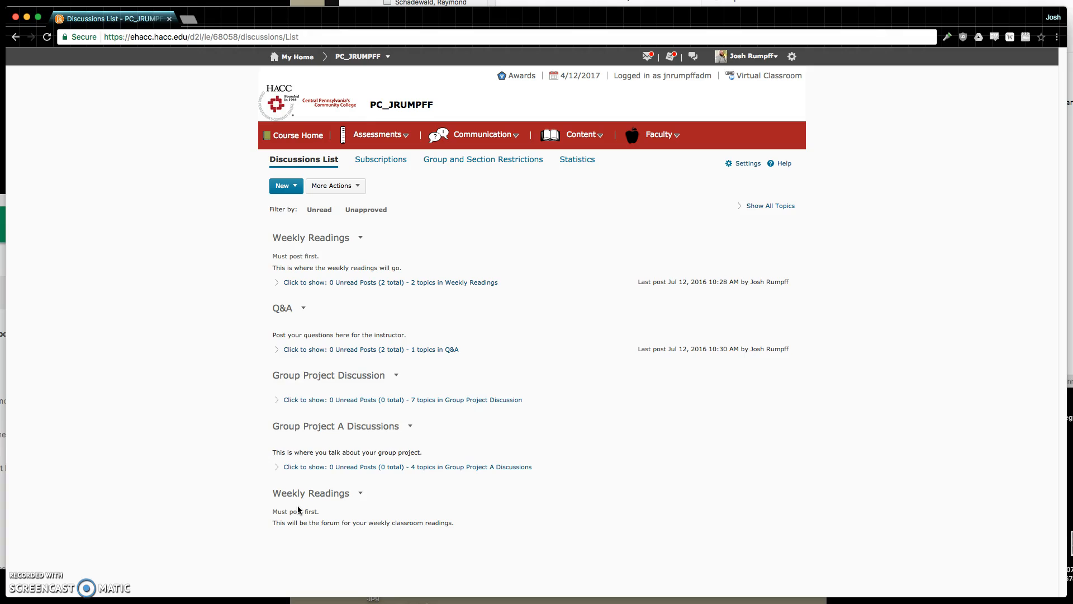
Start a new topic in the newly added Weekly Readings forum, titled "Week 1 Reading" with the description "Directions go here."
{"action": "left_click", "coordinate": [291, 186]}
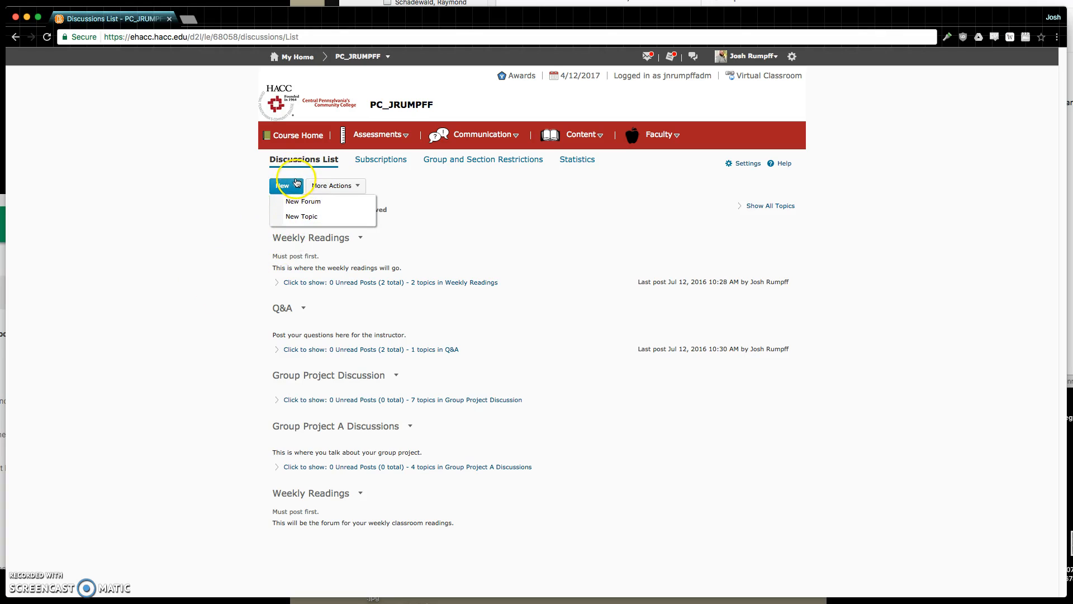
{"action": "left_click", "coordinate": [303, 216]}
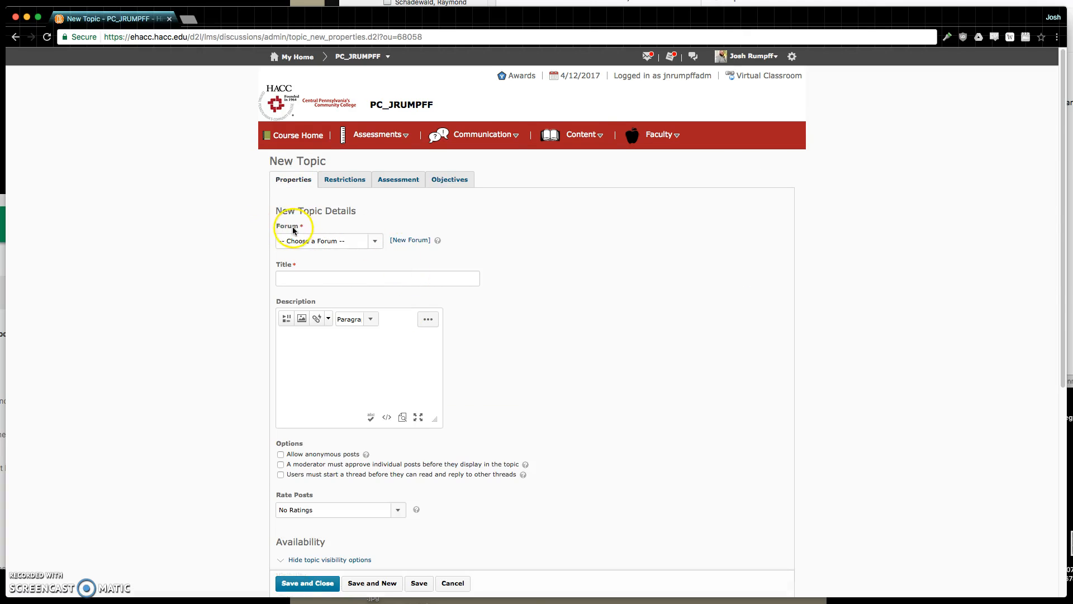
{"action": "left_click", "coordinate": [373, 240]}
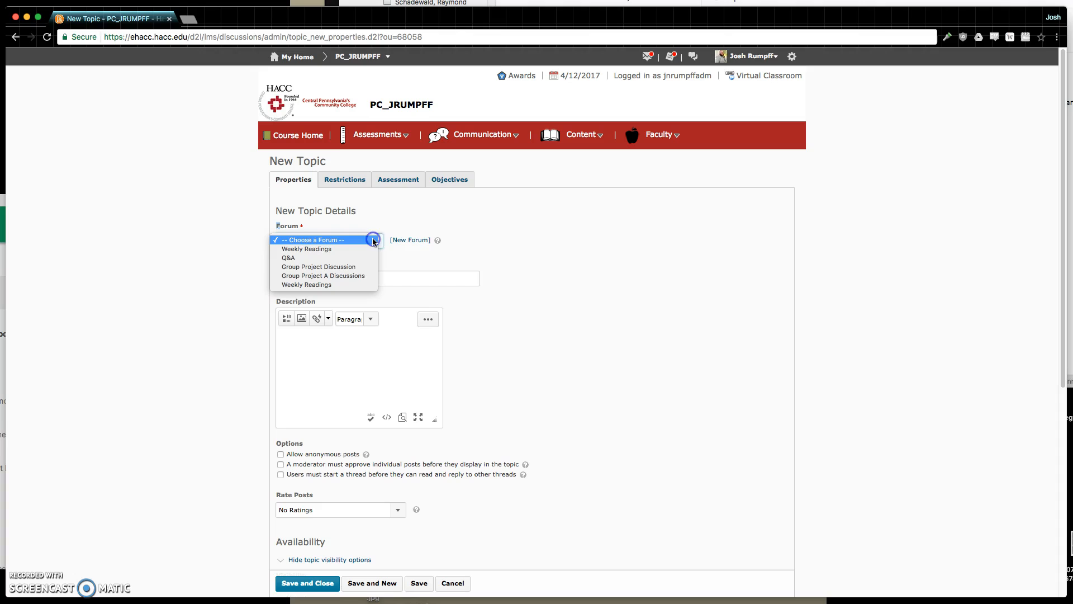
{"action": "left_click", "coordinate": [350, 284]}
{"action": "left_click", "coordinate": [339, 274]}
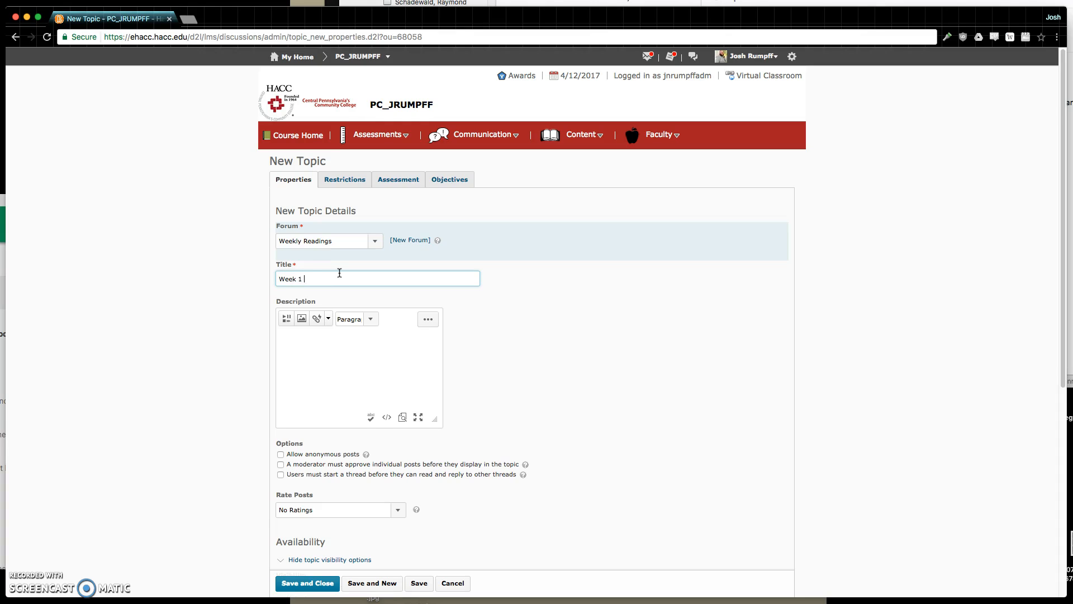
{"action": "left_click", "coordinate": [333, 396]}
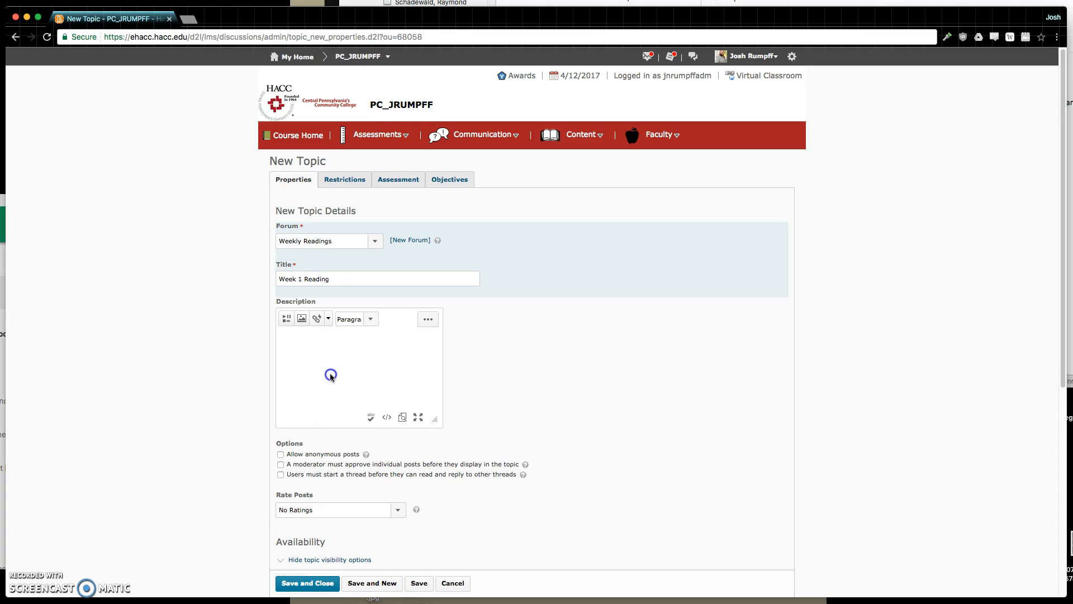
{"action": "type", "text": "Directions go here."}
Require users to start a thread before reading and replying to others in the topic, and open the topic's restrictions
{"action": "scroll", "coordinate": [414, 379], "scroll_direction": "down", "scroll_amount": 1}
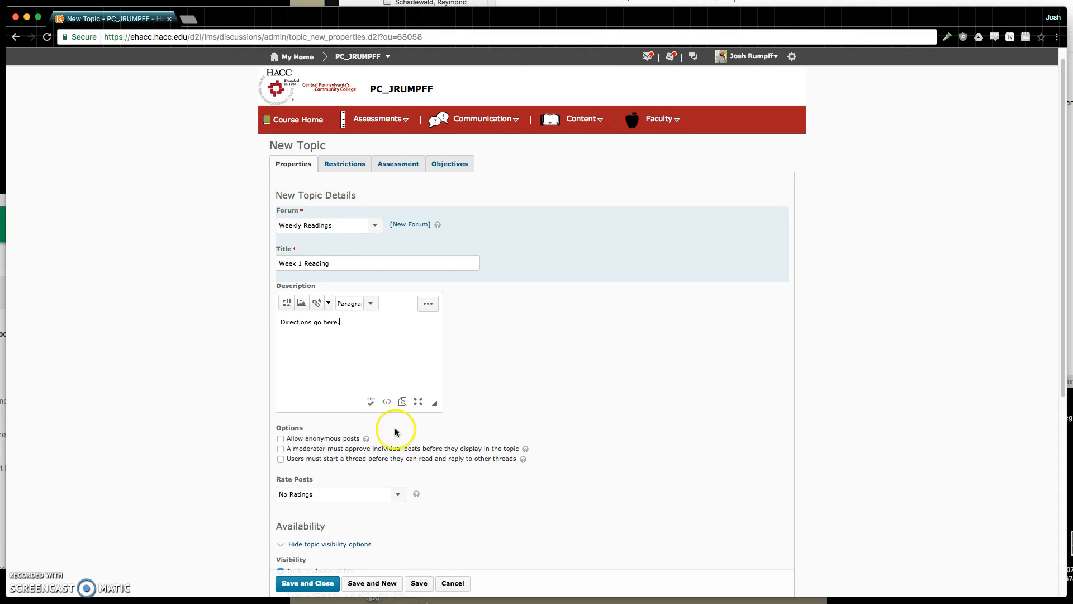
{"action": "left_click", "coordinate": [280, 459]}
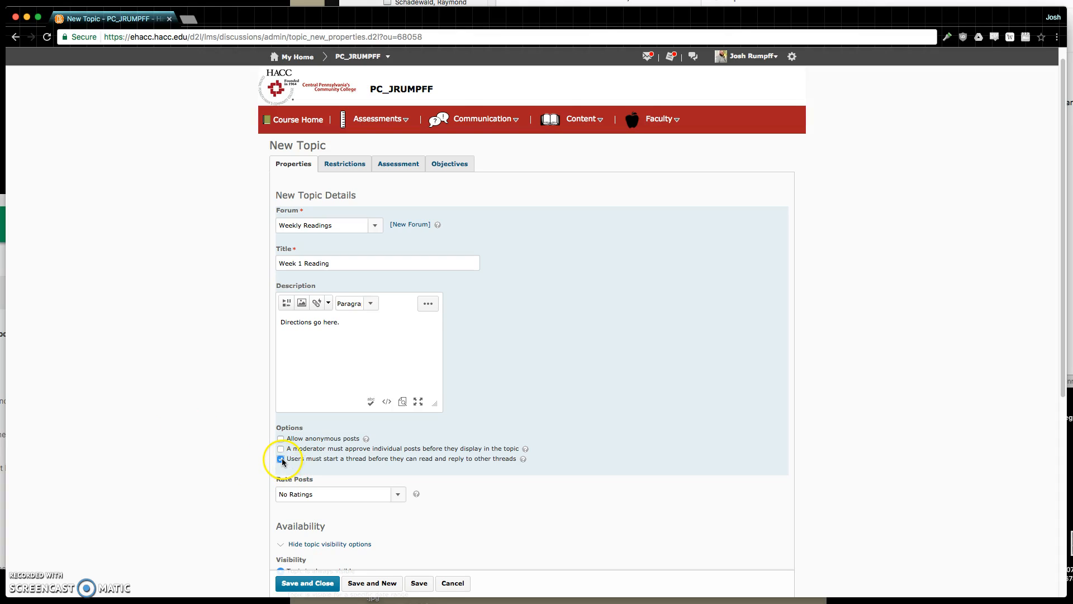
{"action": "scroll", "coordinate": [281, 461], "scroll_direction": "down", "scroll_amount": 5}
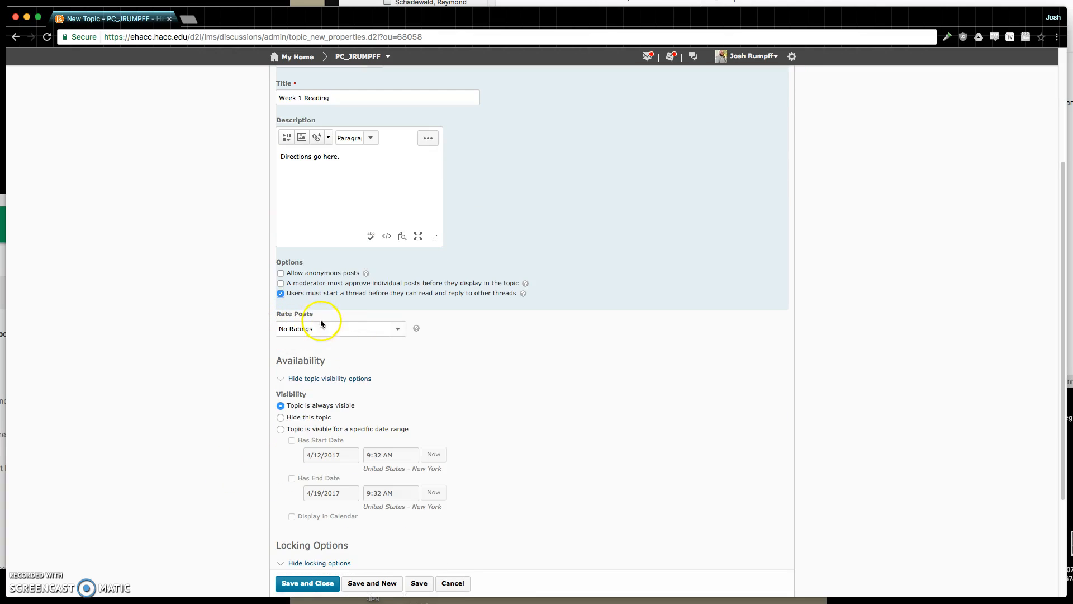
{"action": "left_click", "coordinate": [398, 329]}
{"action": "left_click", "coordinate": [208, 321]}
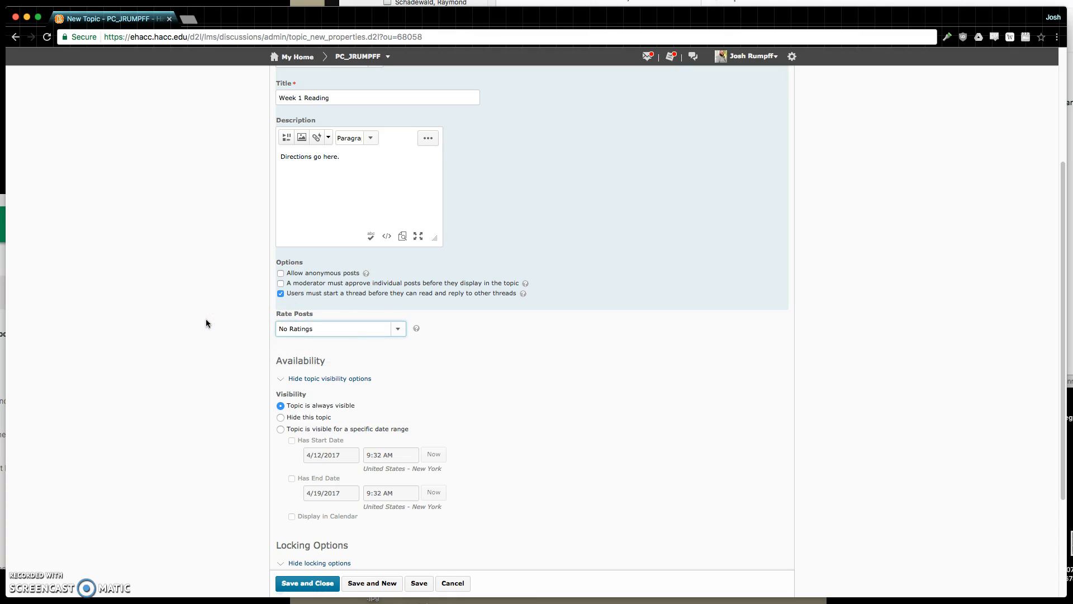
{"action": "scroll", "coordinate": [573, 398], "scroll_direction": "down", "scroll_amount": 2}
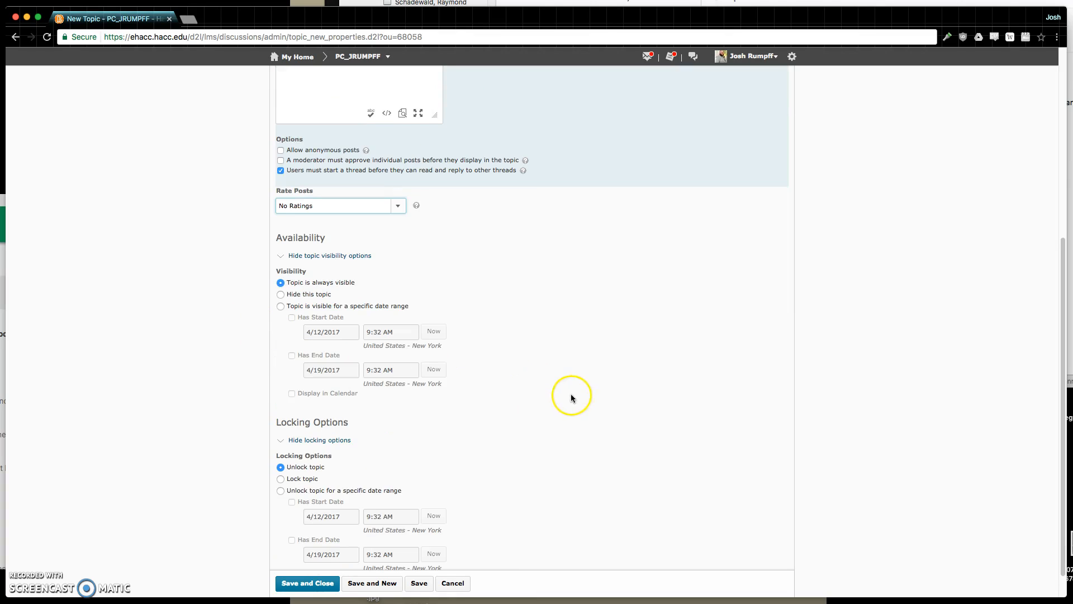
{"action": "scroll", "coordinate": [276, 420], "scroll_direction": "down", "scroll_amount": 1}
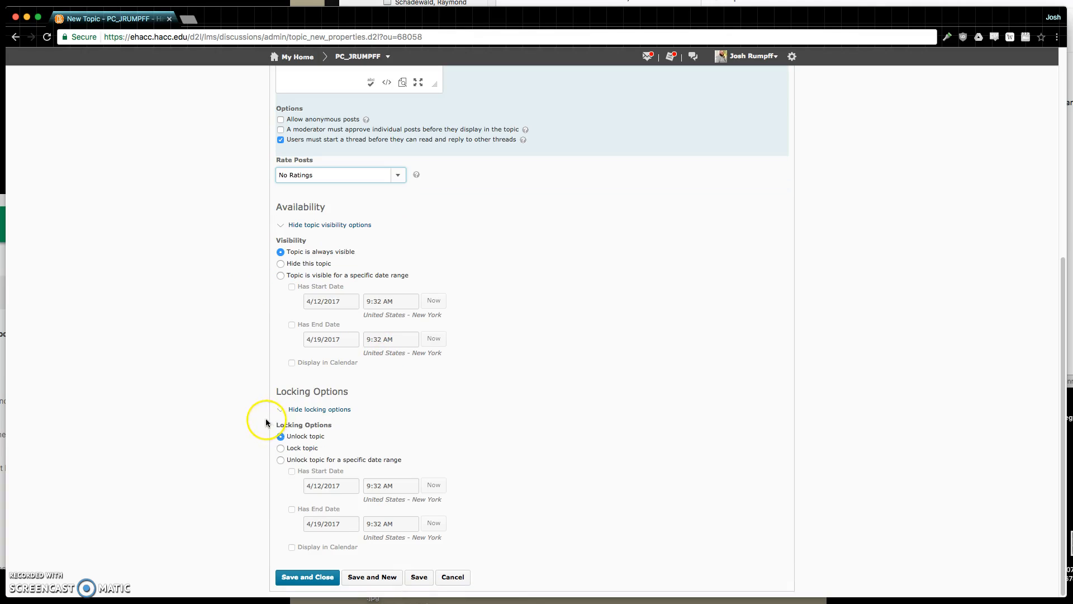
{"action": "scroll", "coordinate": [353, 441], "scroll_direction": "up", "scroll_amount": 6}
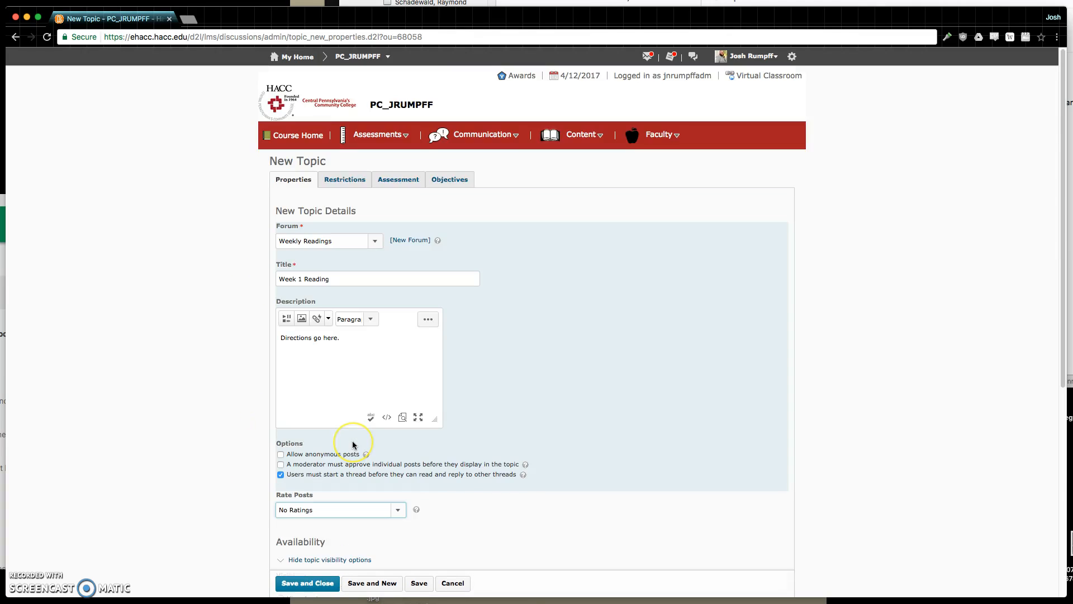
{"action": "scroll", "coordinate": [352, 440], "scroll_direction": "down", "scroll_amount": 2}
{"action": "scroll", "coordinate": [352, 441], "scroll_direction": "up", "scroll_amount": 2}
{"action": "left_click", "coordinate": [357, 180]}
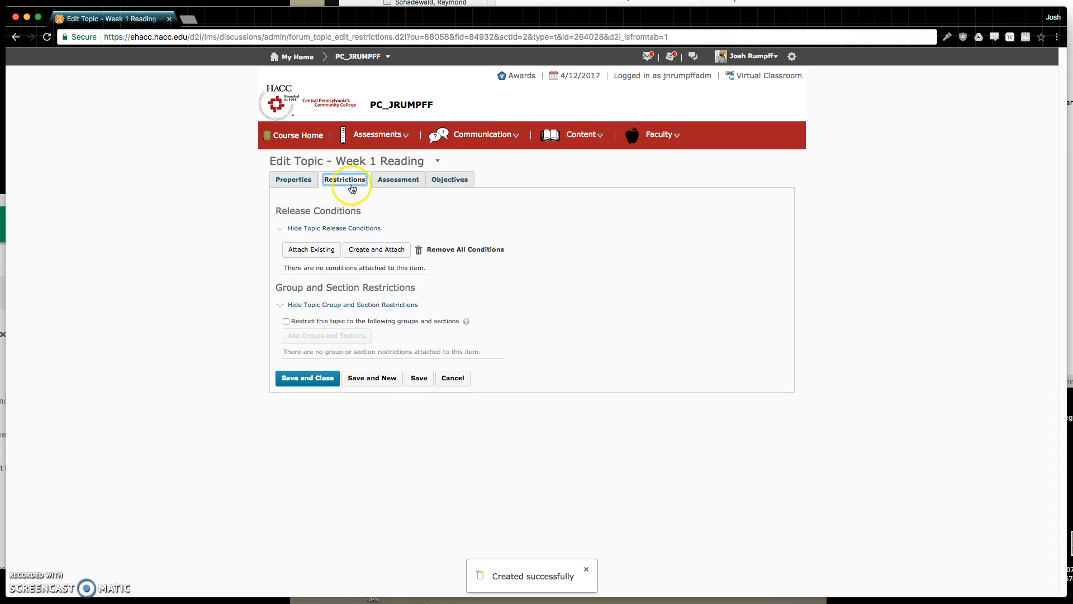
Link the topic's assessment to the grade item Weekly Discussion 2 with a score out of 10, and save and close it
{"action": "left_click", "coordinate": [386, 182]}
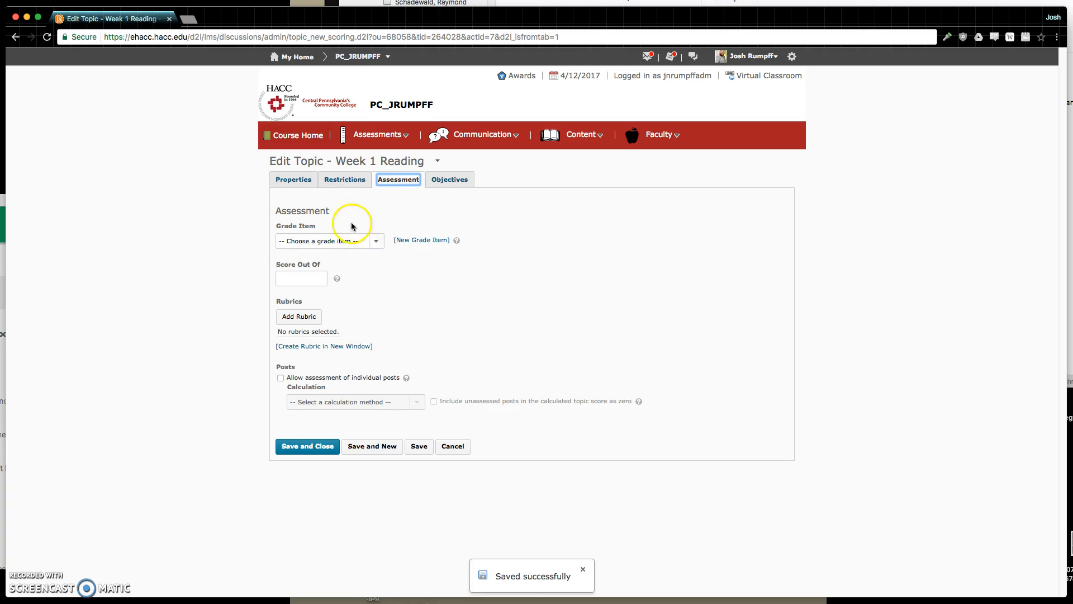
{"action": "left_click", "coordinate": [373, 240]}
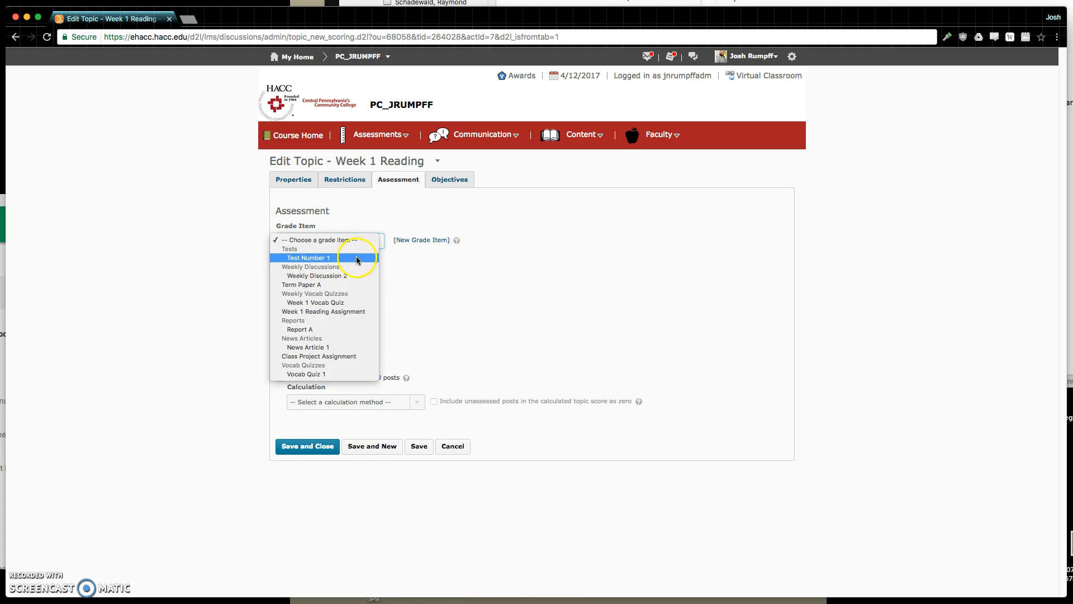
{"action": "left_click", "coordinate": [355, 276]}
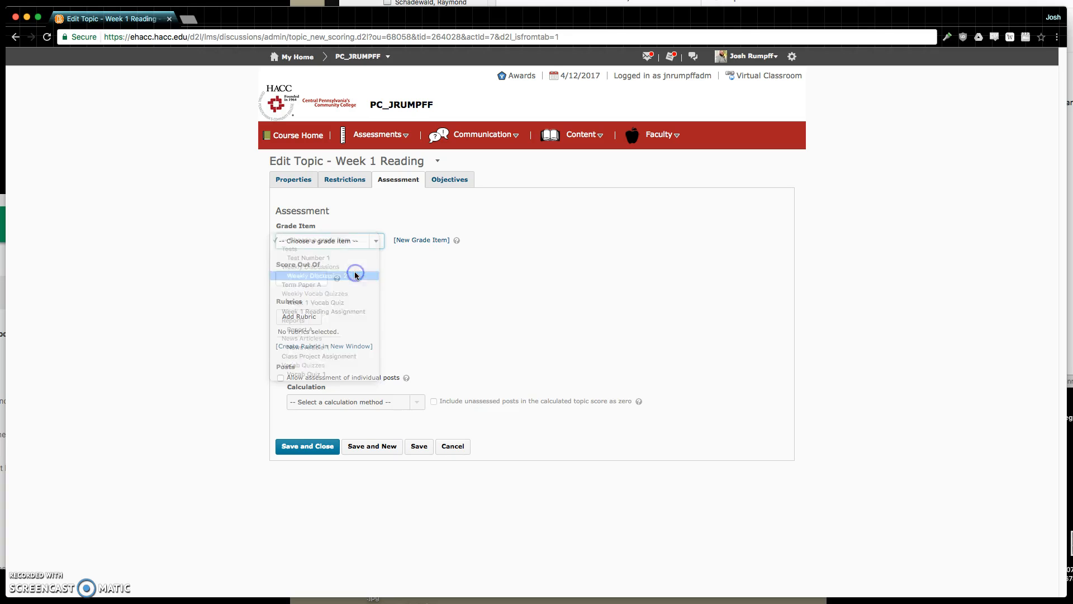
{"action": "left_click", "coordinate": [307, 279]}
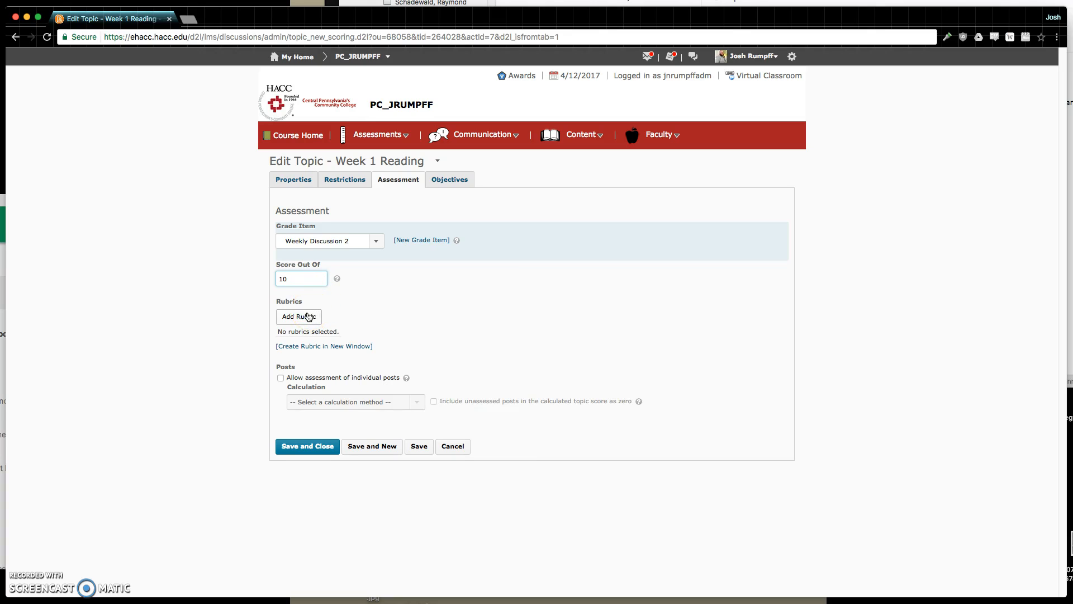
{"action": "left_click", "coordinate": [244, 363]}
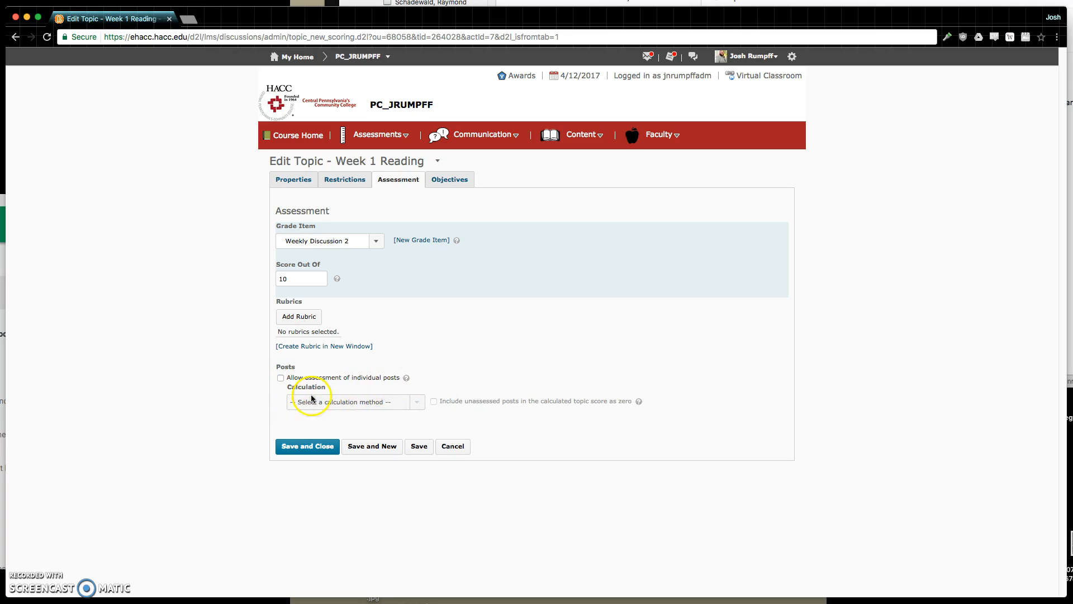
{"action": "left_click", "coordinate": [309, 450]}
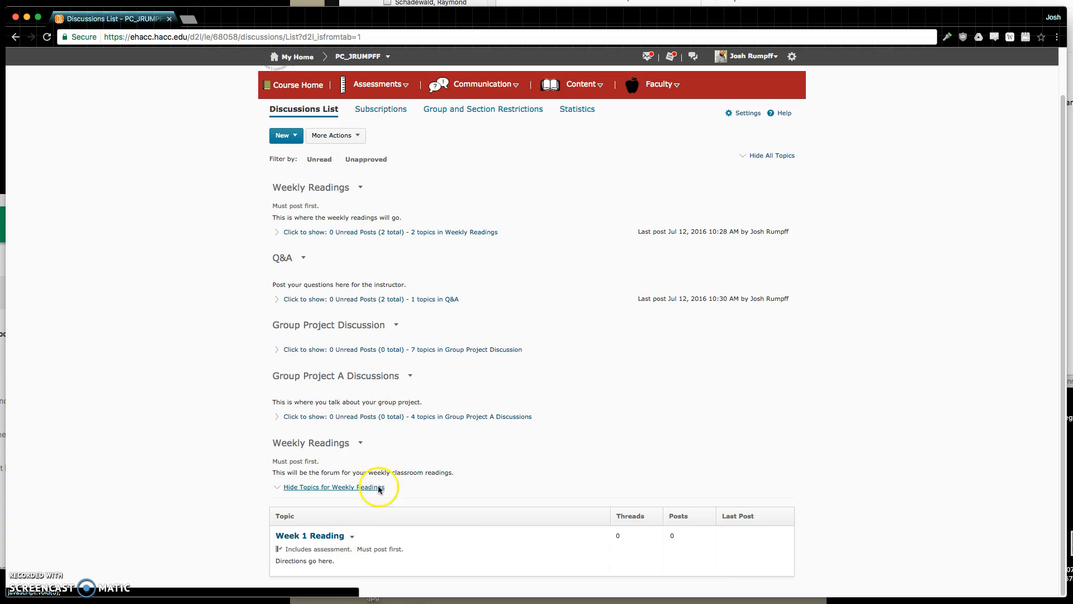
Open the course's Classlist
{"action": "left_click", "coordinate": [478, 84]}
{"action": "left_click", "coordinate": [453, 123]}
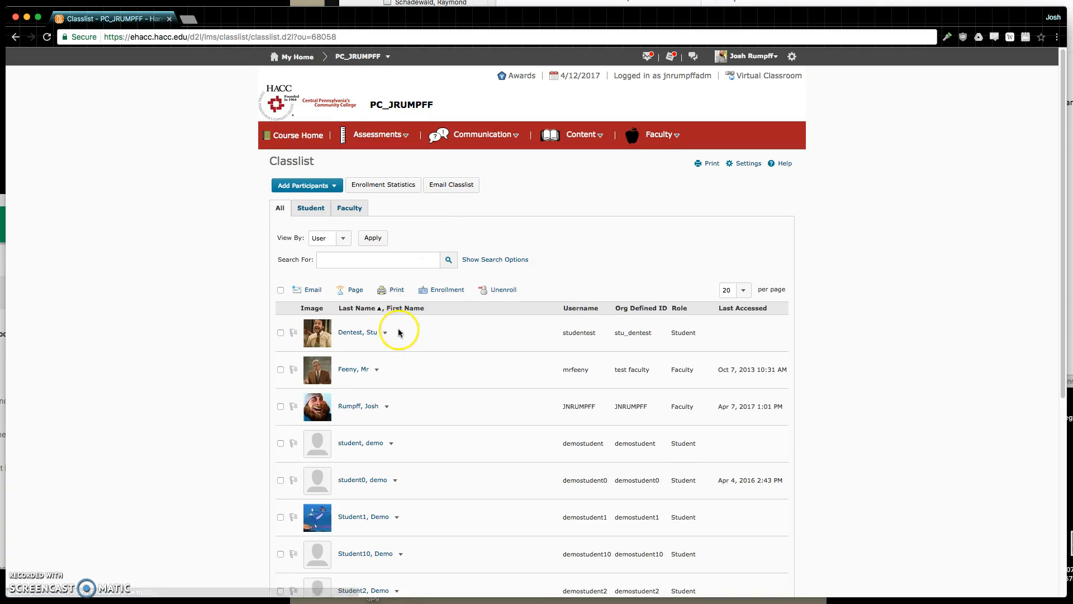
Impersonate the first student listed in the Classlist and confirm the session switch
{"action": "left_click", "coordinate": [383, 332]}
{"action": "left_click", "coordinate": [404, 357]}
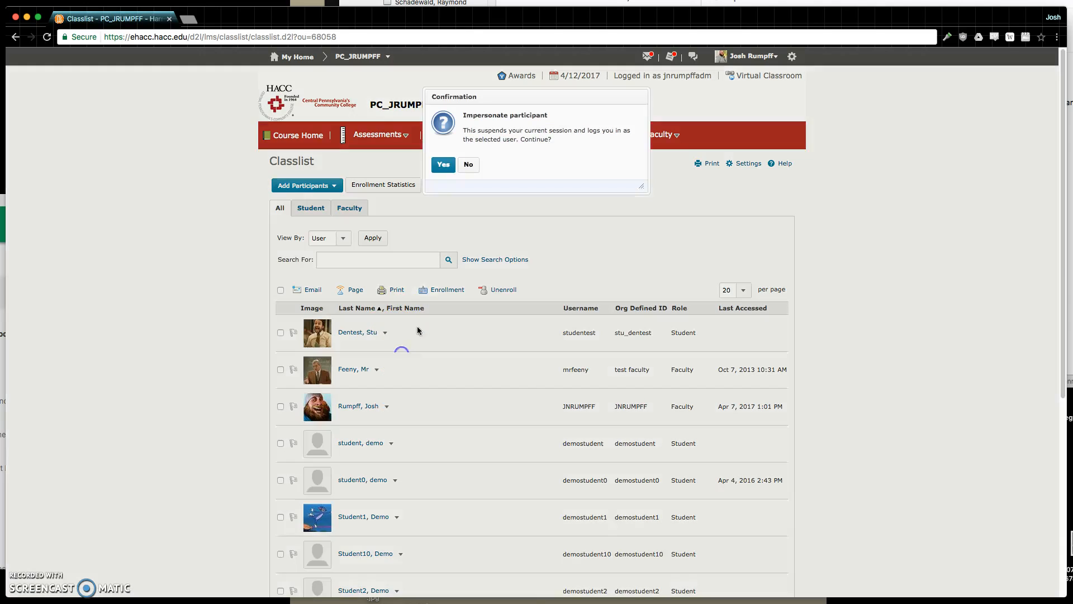
{"action": "left_click", "coordinate": [440, 164]}
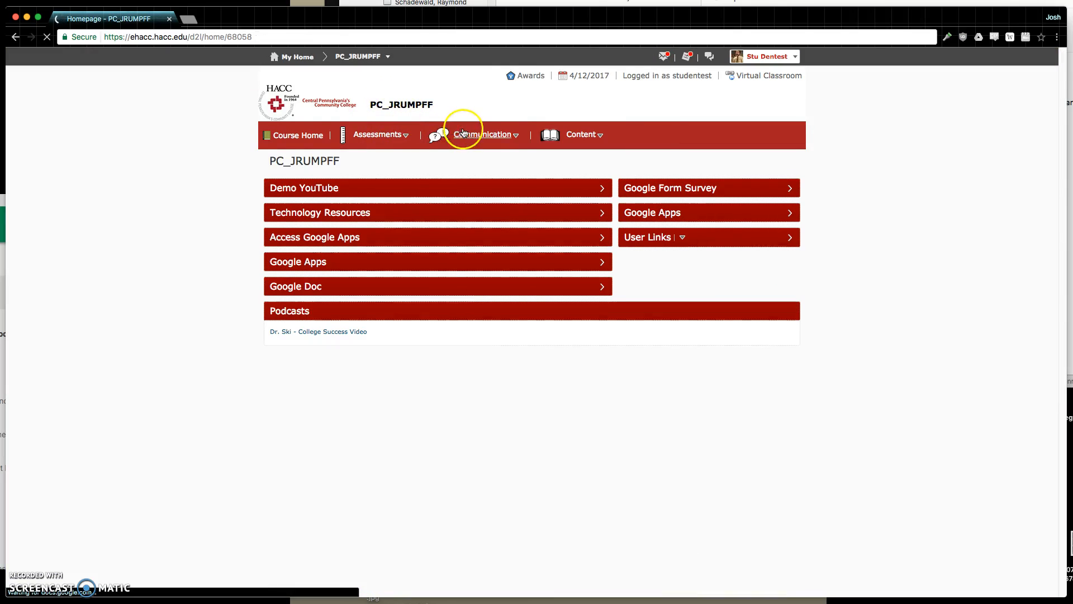
Open the Week 1 Reading topic of the Weekly Readings forum described as the forum for weekly classroom readings
{"action": "left_click", "coordinate": [464, 135]}
{"action": "left_click", "coordinate": [448, 182]}
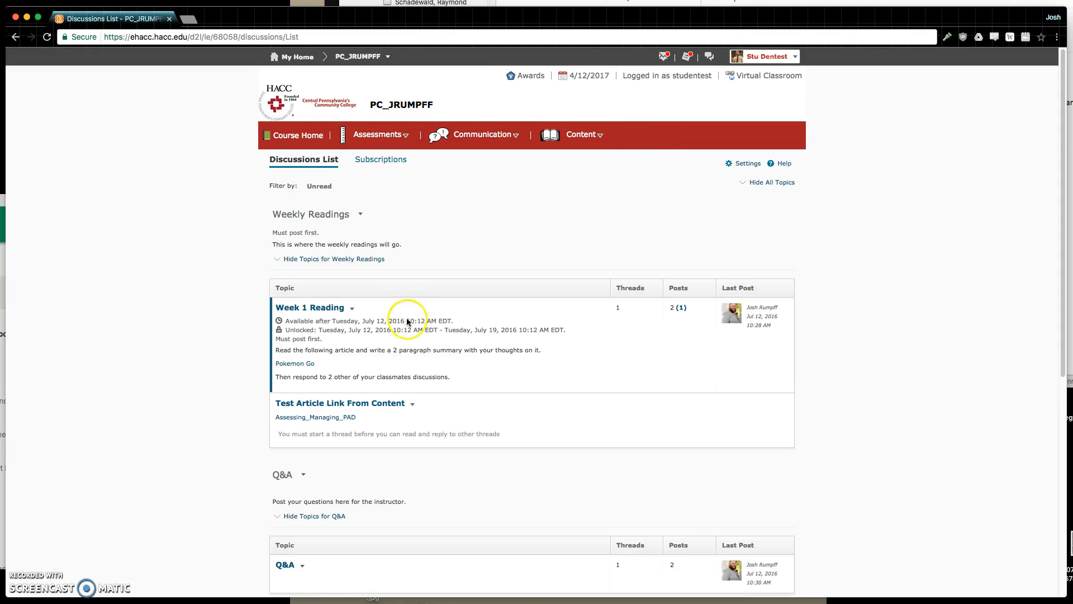
{"action": "scroll", "coordinate": [407, 313], "scroll_direction": "down", "scroll_amount": 5}
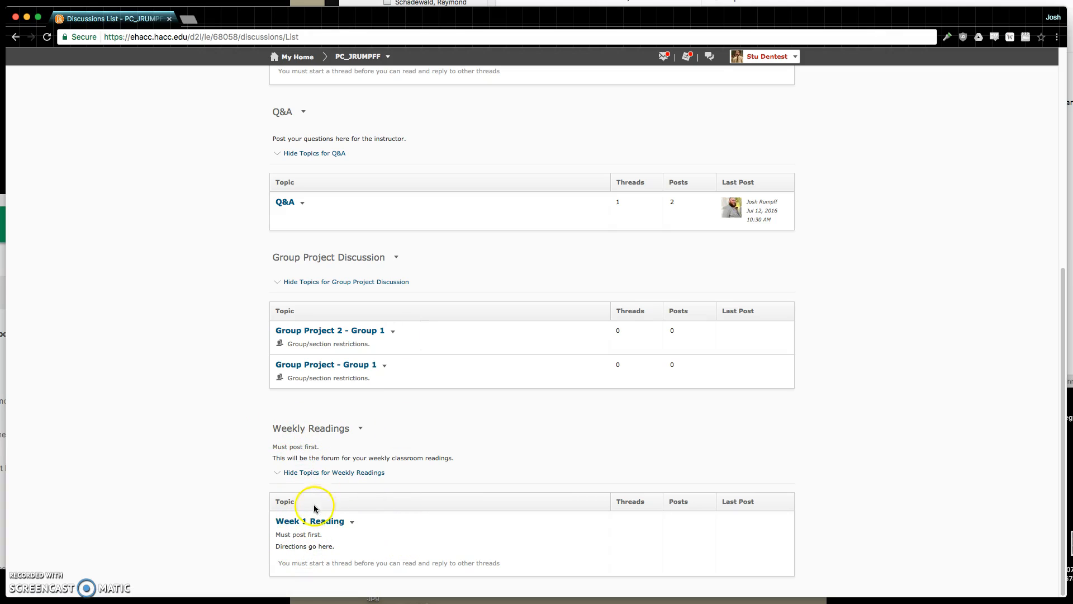
{"action": "left_click", "coordinate": [327, 521]}
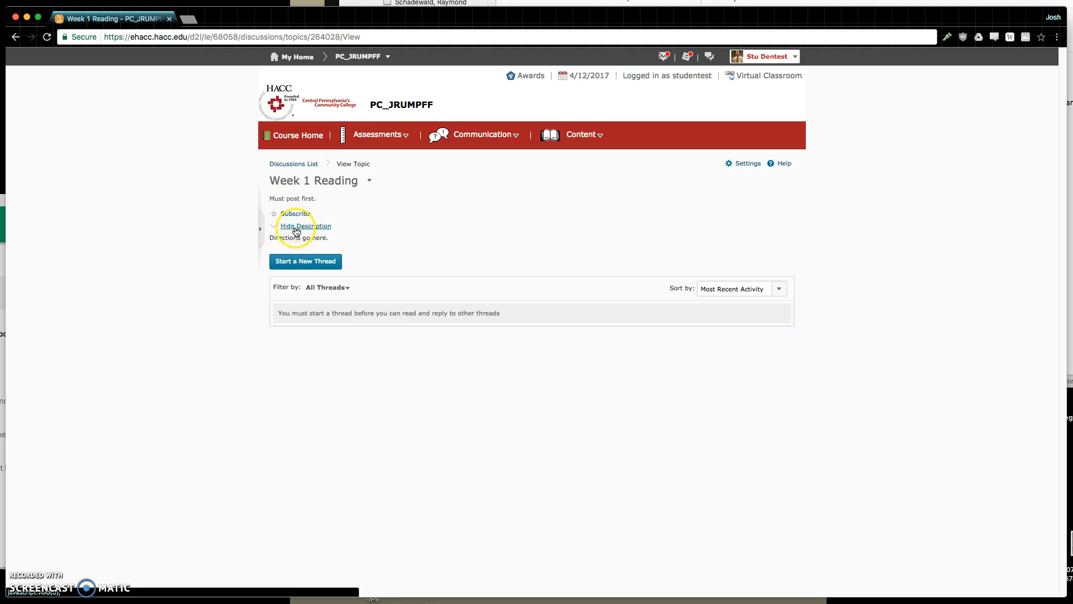
Post a new thread titled "Week 1 Response" with the text "Words Words Words", without subscribing to the thread
{"action": "left_click", "coordinate": [329, 263]}
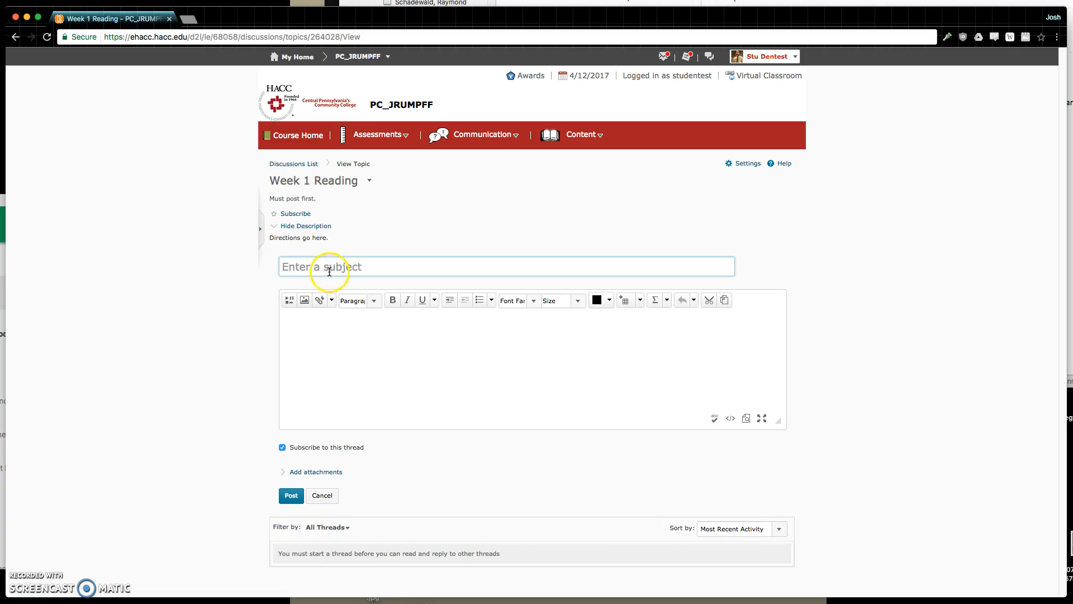
{"action": "type", "text": "Week 1 Response"}
{"action": "key", "text": "Tab"}
{"action": "left_click", "coordinate": [374, 329]}
{"action": "type", "text": "Words "}
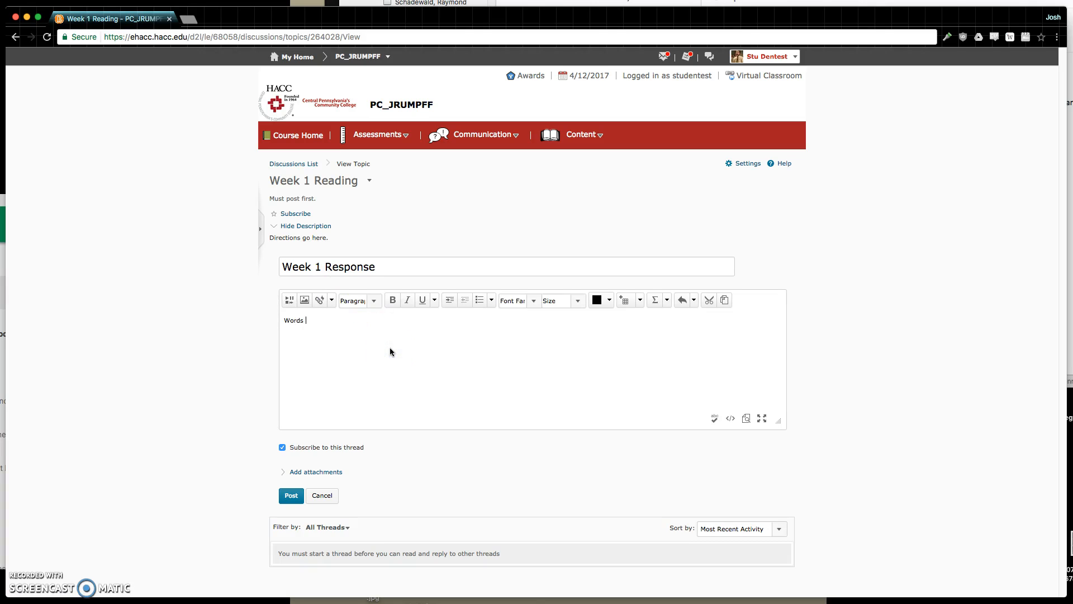
{"action": "type", "text": "Words Words"}
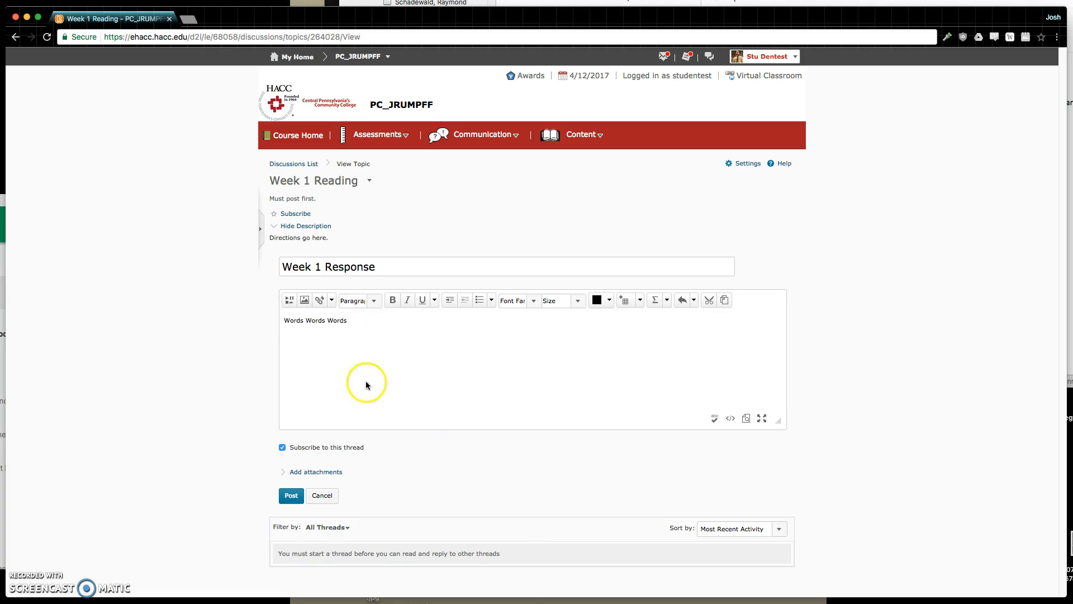
{"action": "left_click", "coordinate": [283, 447]}
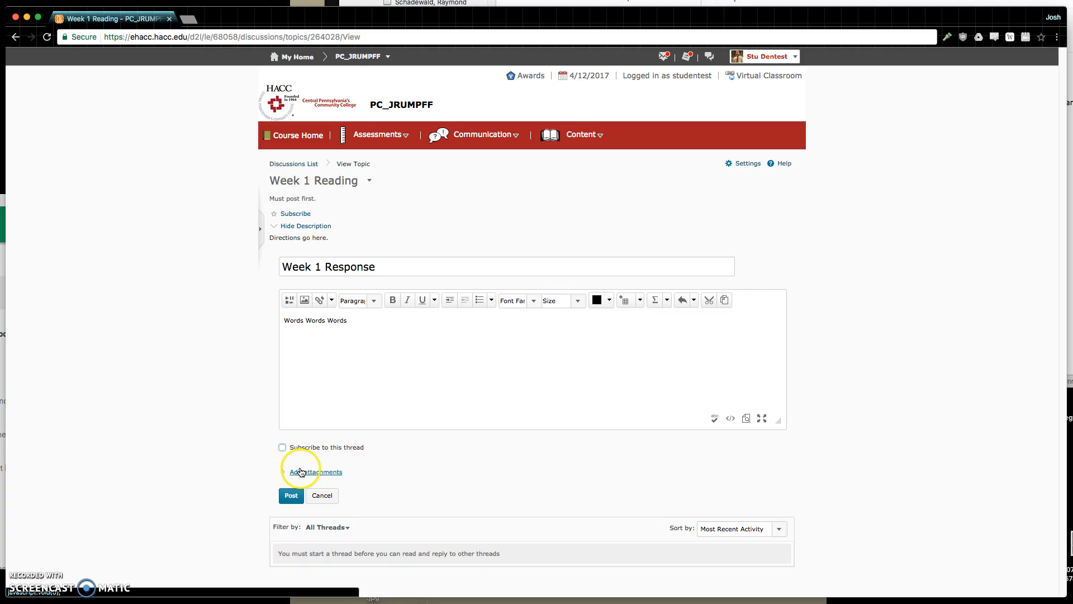
{"action": "left_click", "coordinate": [291, 495]}
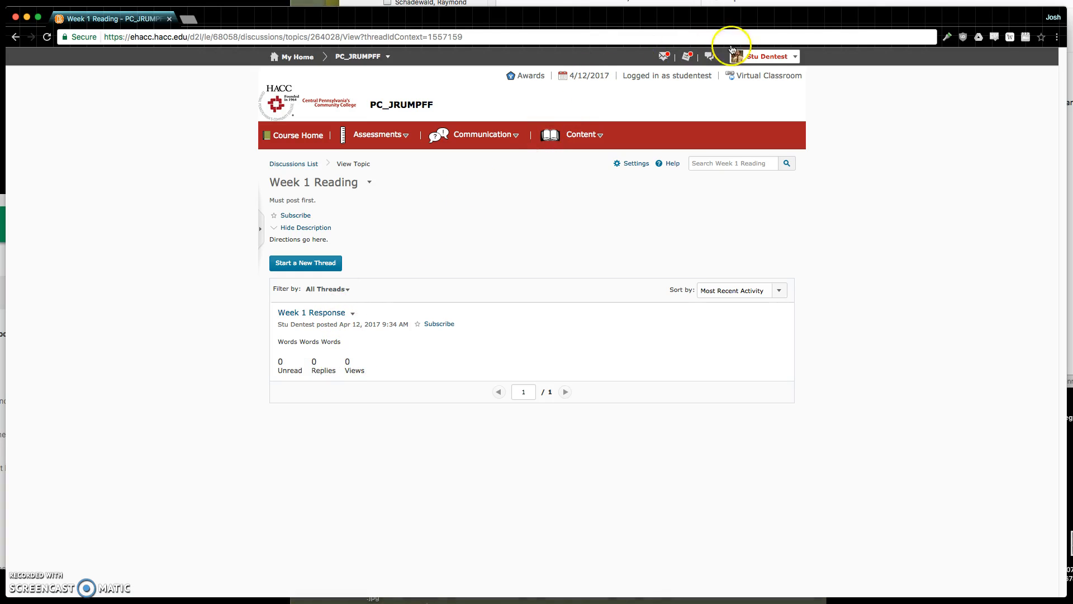
Stop impersonating the student
{"action": "left_click", "coordinate": [732, 52]}
{"action": "left_click", "coordinate": [792, 76]}
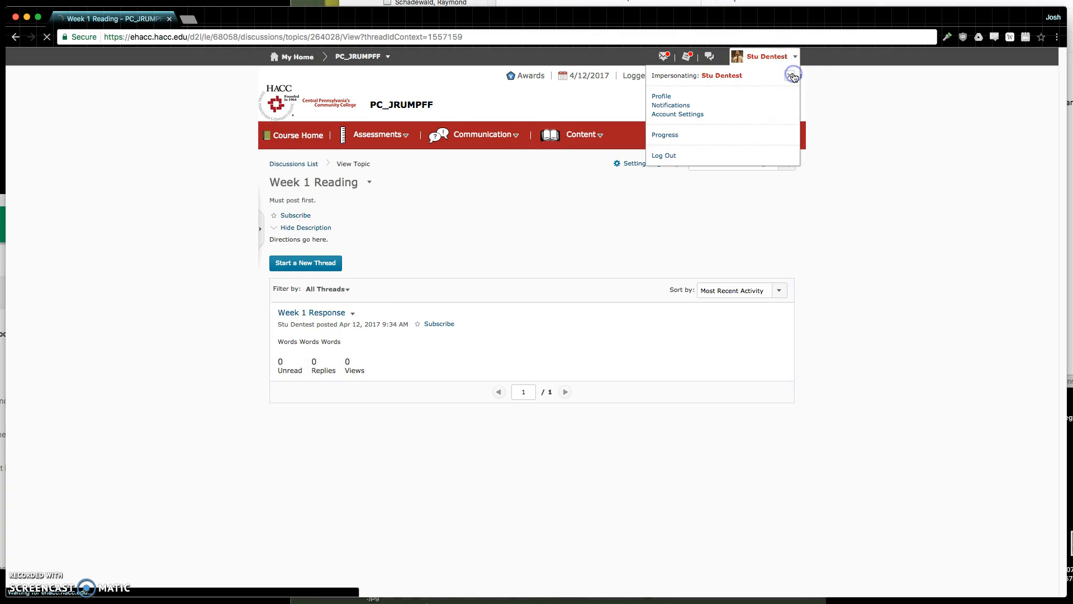
Open the course's Discussions list and bring up the last poster's profile card for the newly added Week 1 Reading topic
{"action": "left_click", "coordinate": [481, 135]}
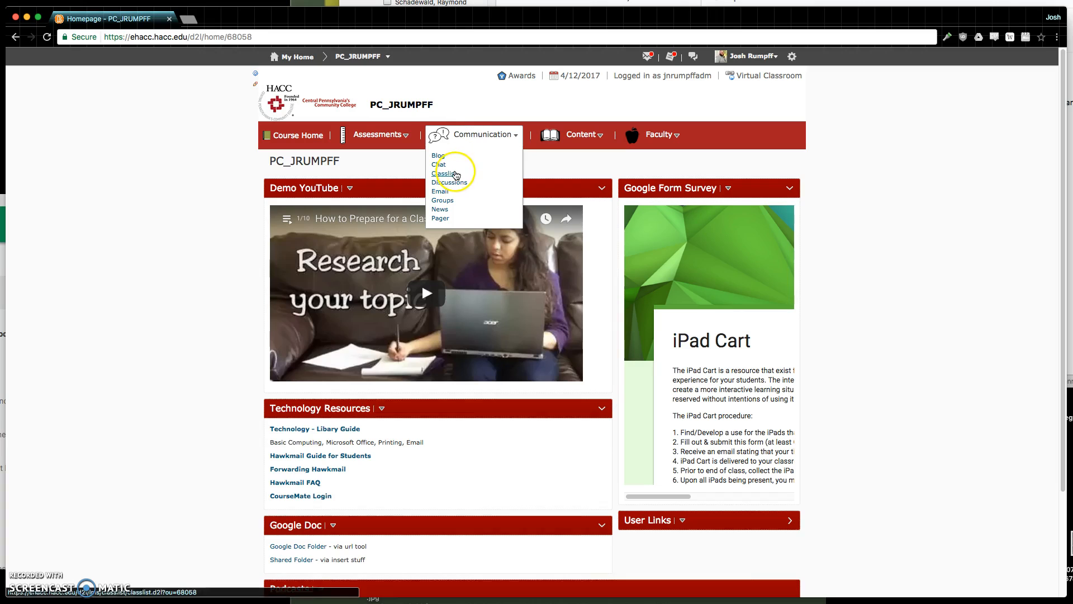
{"action": "left_click", "coordinate": [453, 181]}
{"action": "scroll", "coordinate": [403, 358], "scroll_direction": "down", "scroll_amount": 2}
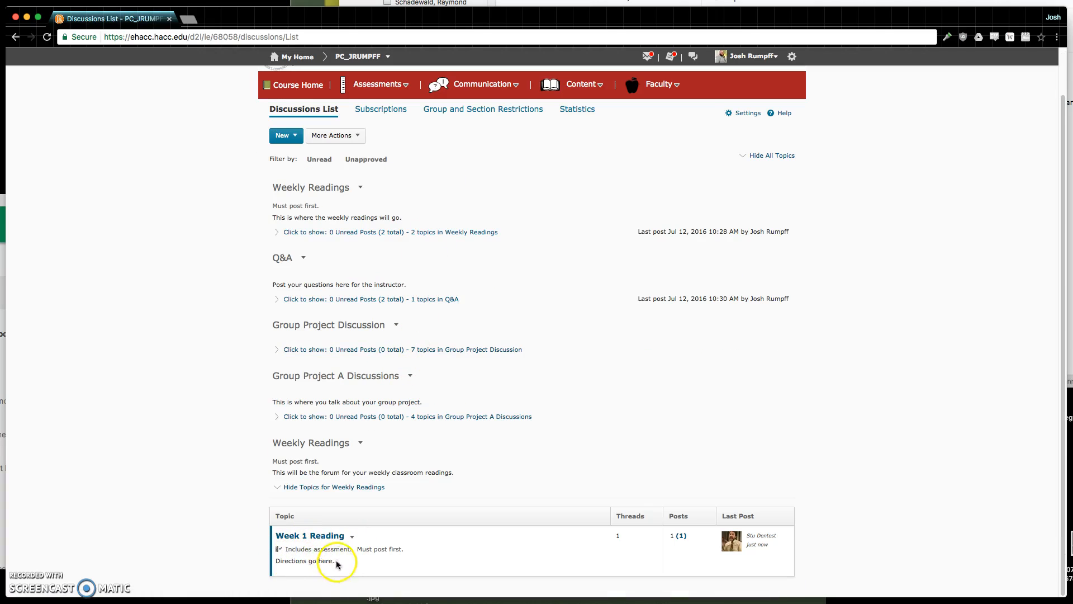
{"action": "left_click", "coordinate": [740, 542]}
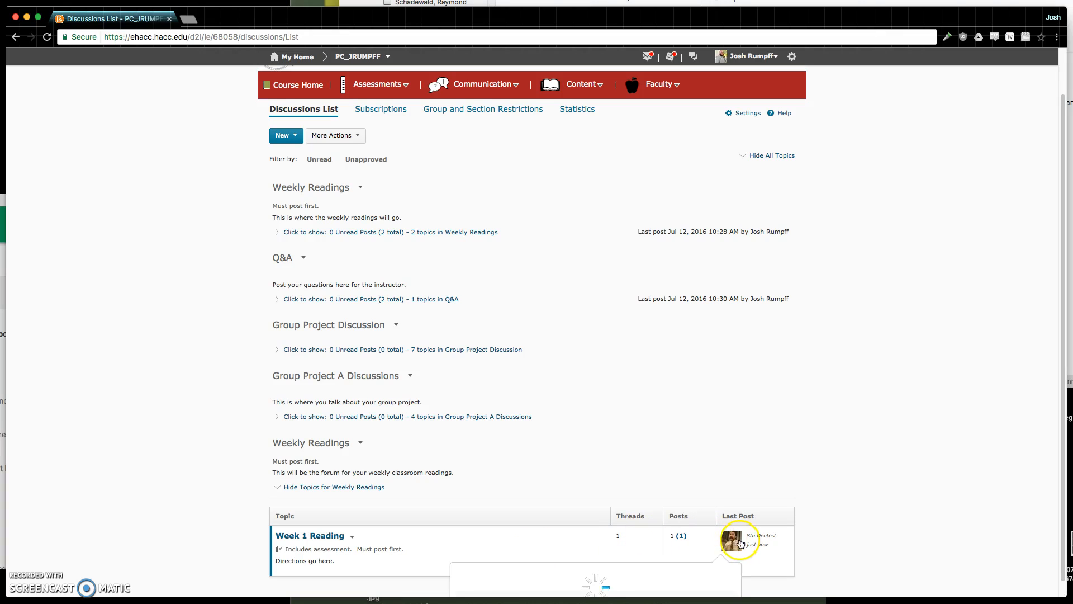